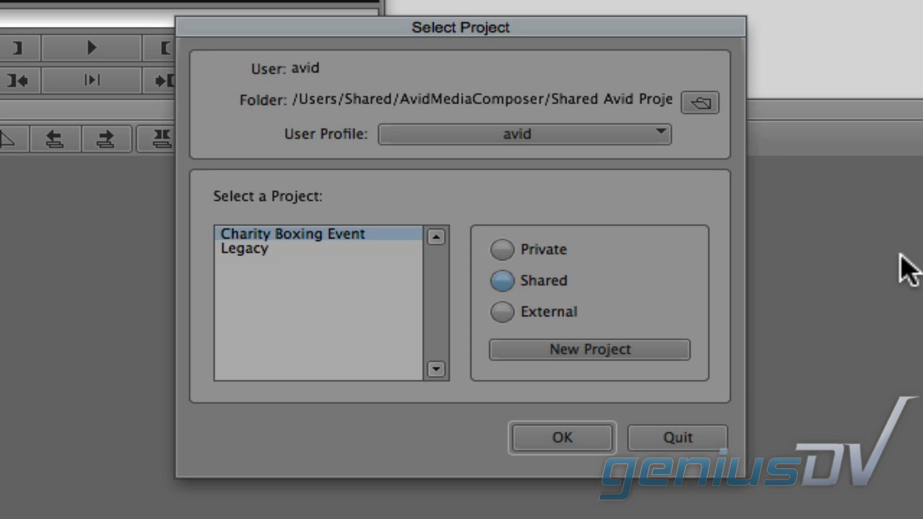
Create a new user profile named John and make it the current profile.
left_click(660, 134)
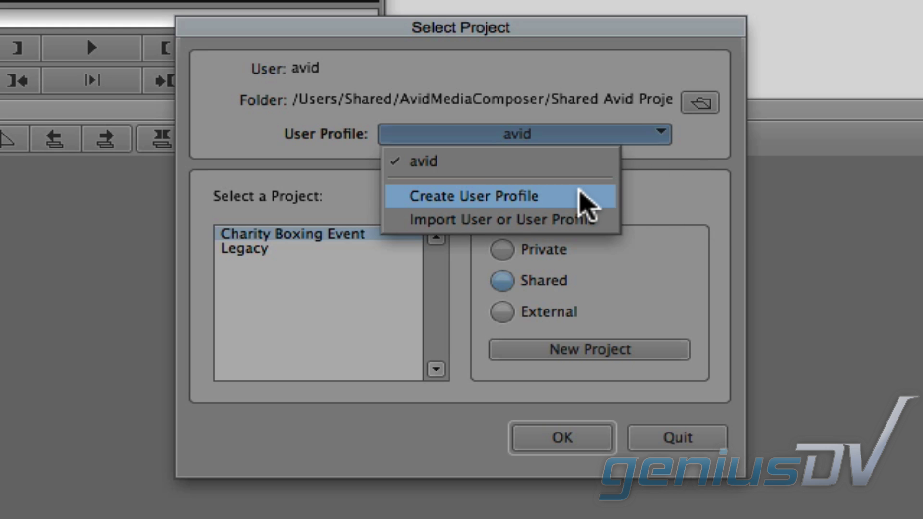
left_click(586, 200)
type("John")
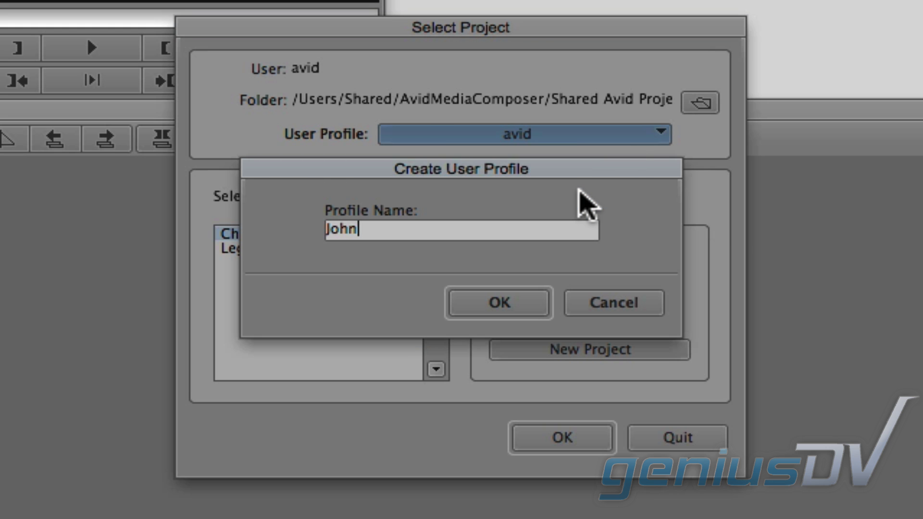
left_click(533, 303)
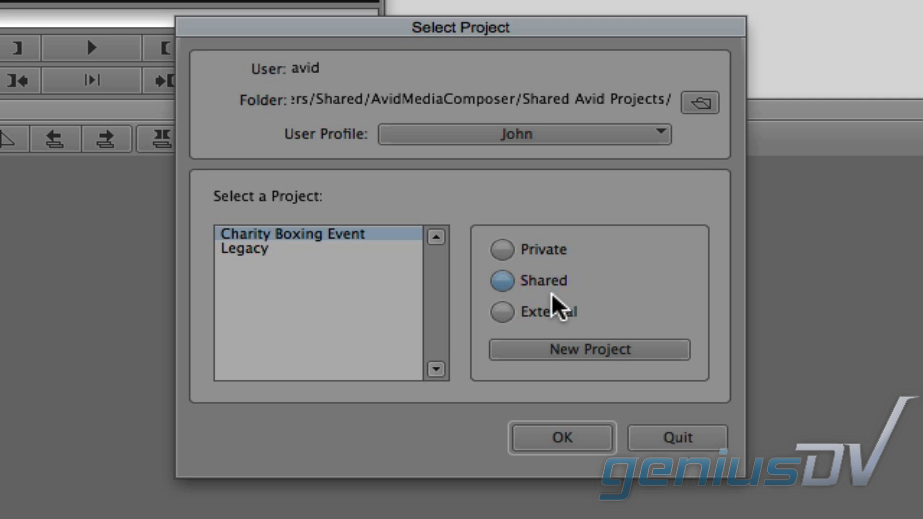
left_click(505, 251)
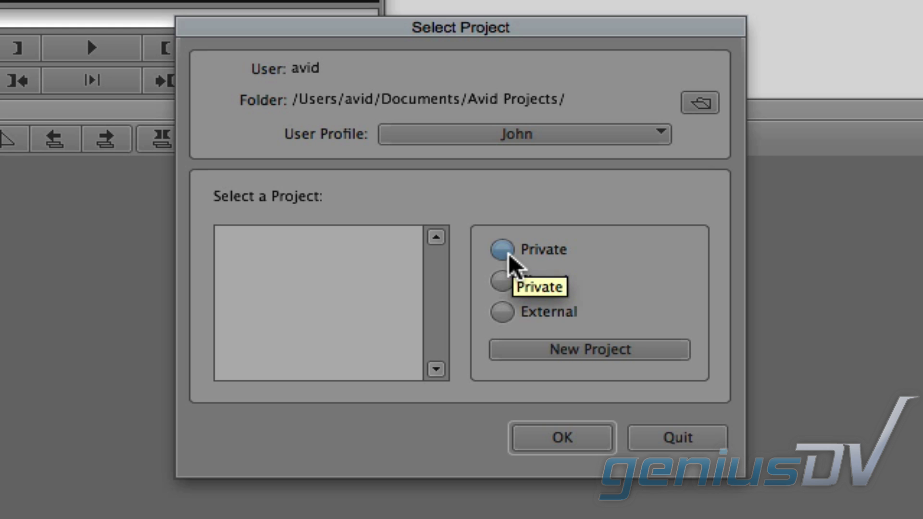
left_click(506, 277)
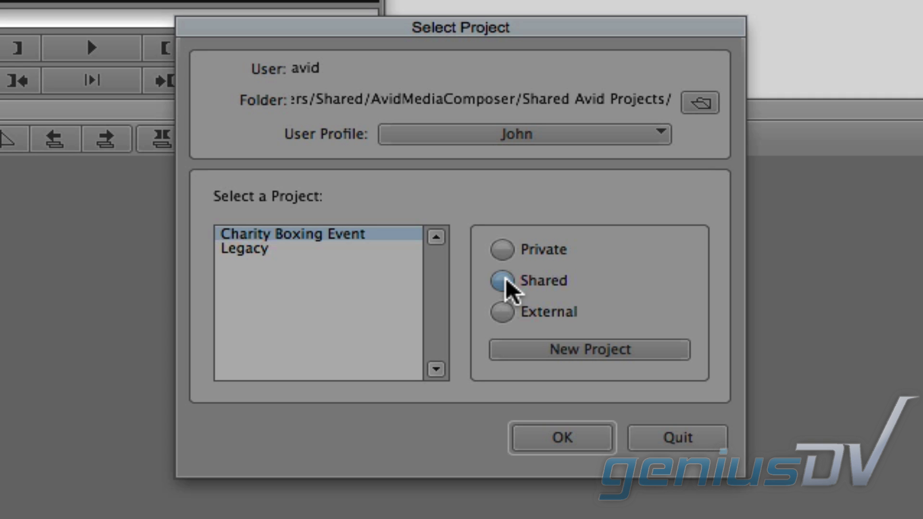
Store projects externally with the Desktop folder as the project location.
left_click(505, 309)
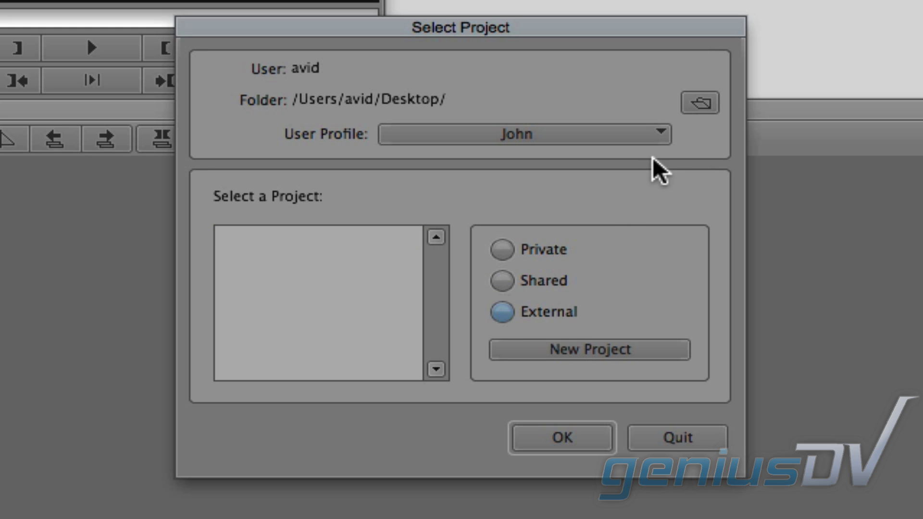
left_click(699, 105)
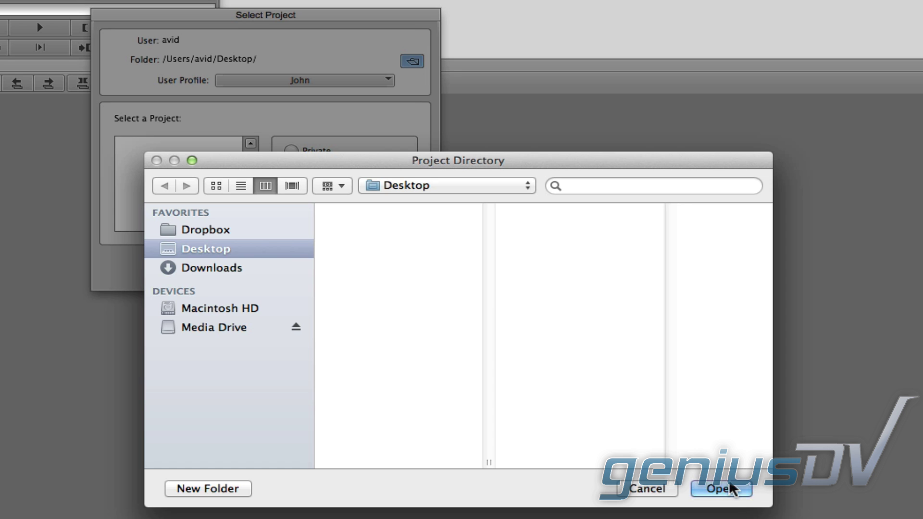
left_click(721, 489)
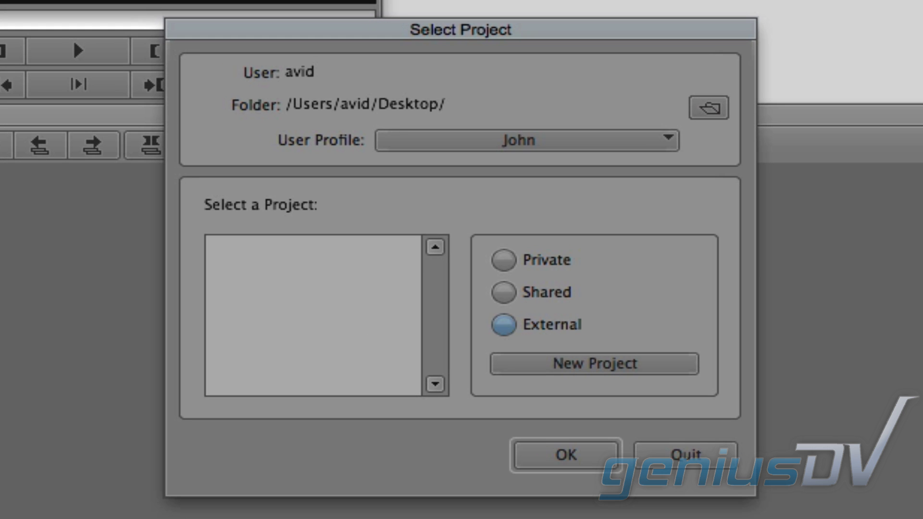
Create the Extreme Sports project with 30i NTSC format and 16:9 aspect ratio.
left_click(654, 367)
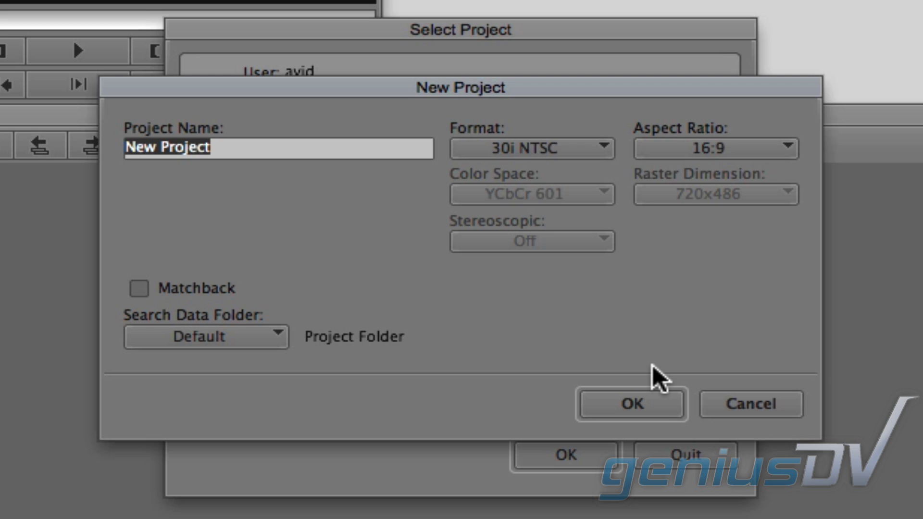
type("Ex")
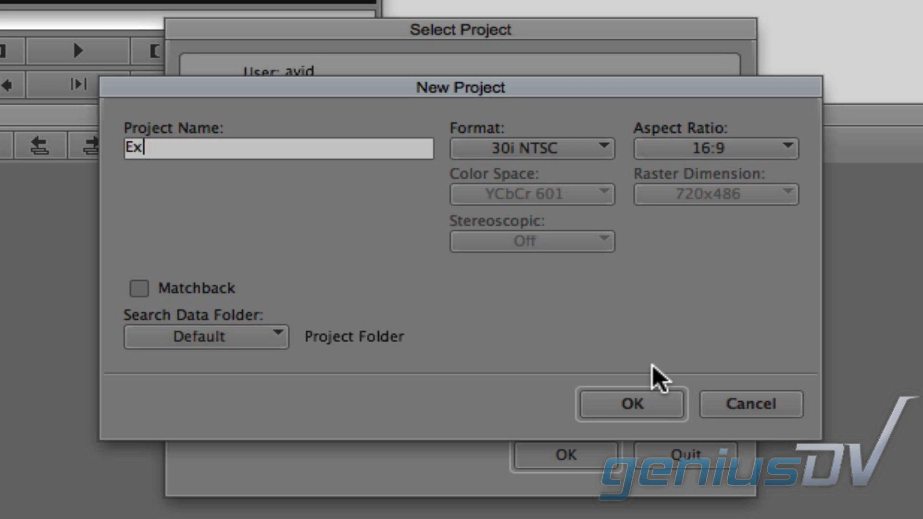
type("treme Sports")
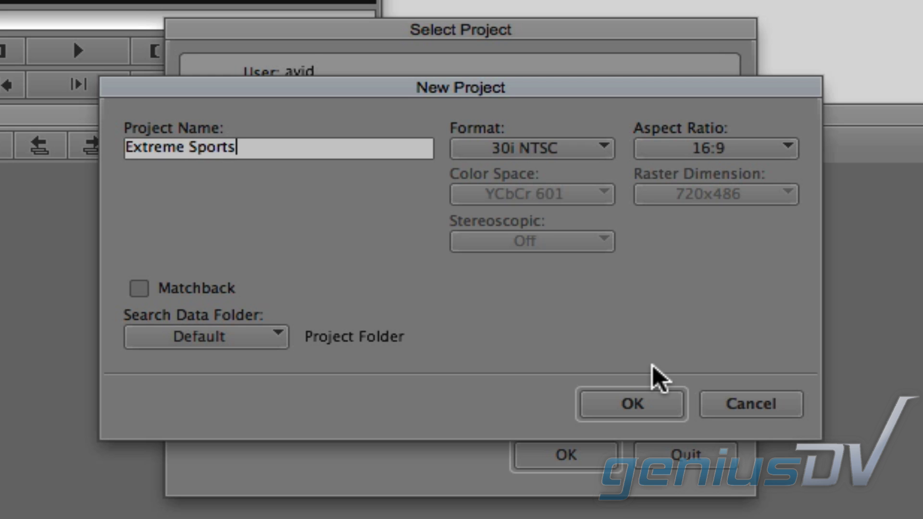
left_click(599, 147)
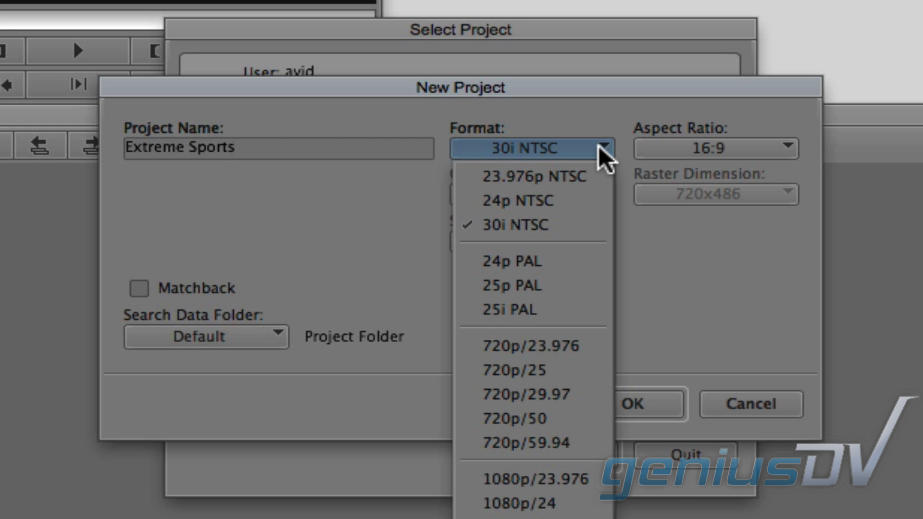
left_click(599, 146)
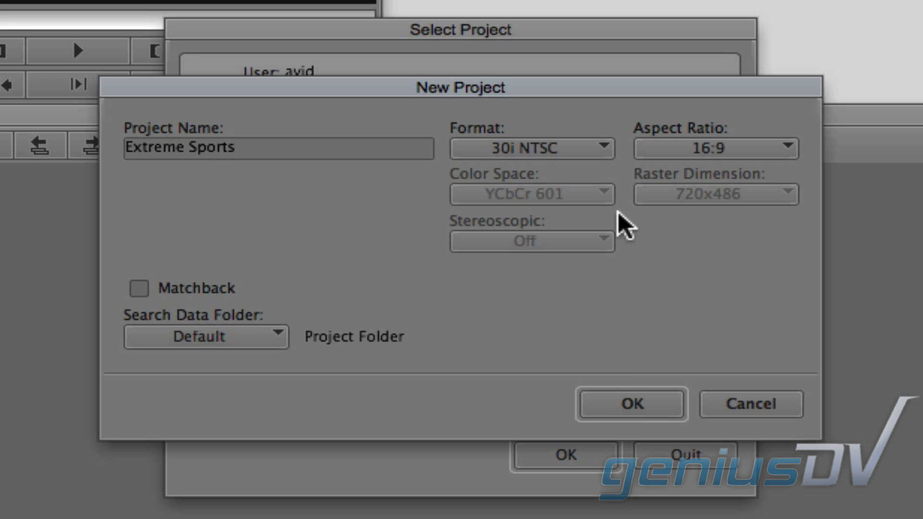
left_click(669, 394)
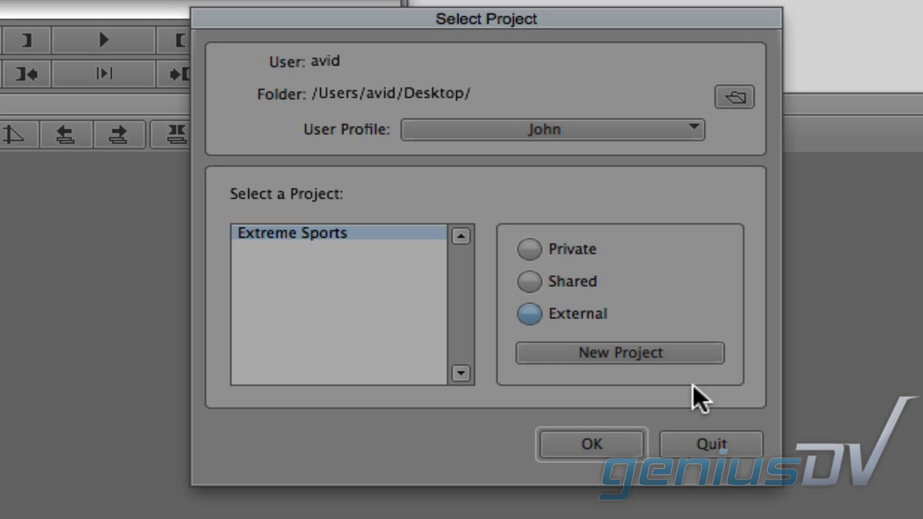
Open the Extreme Sports project from the project list.
left_click(591, 442)
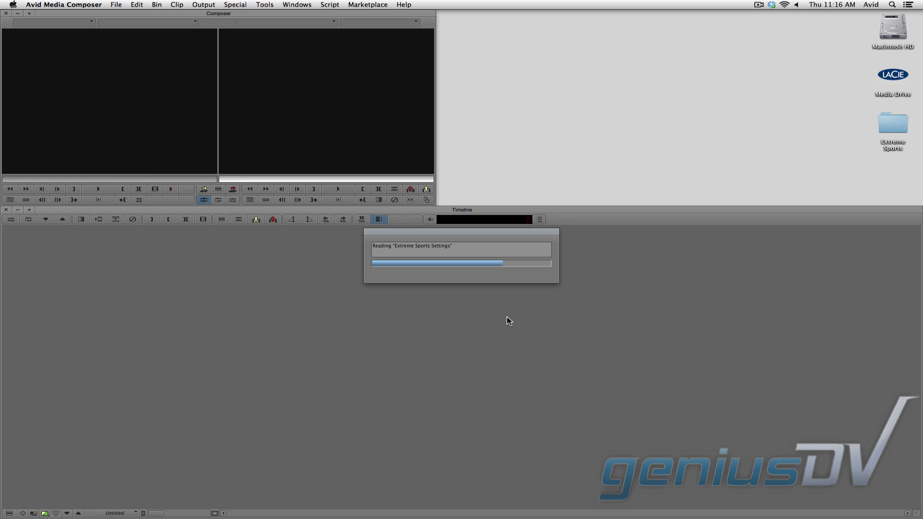